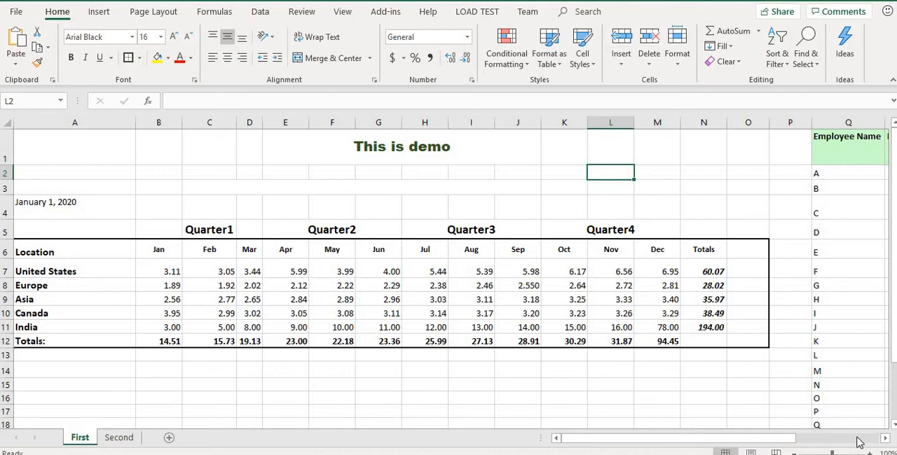
Step: Try deleting the entire sheet row 2, and undo the deletion
{"action": "left_click", "coordinate": [857, 438]}
{"action": "left_click_drag", "start_coordinate": [857, 438], "coordinate": [547, 427]}
{"action": "left_click", "coordinate": [3, 173]}
{"action": "right_click", "coordinate": [4, 178]}
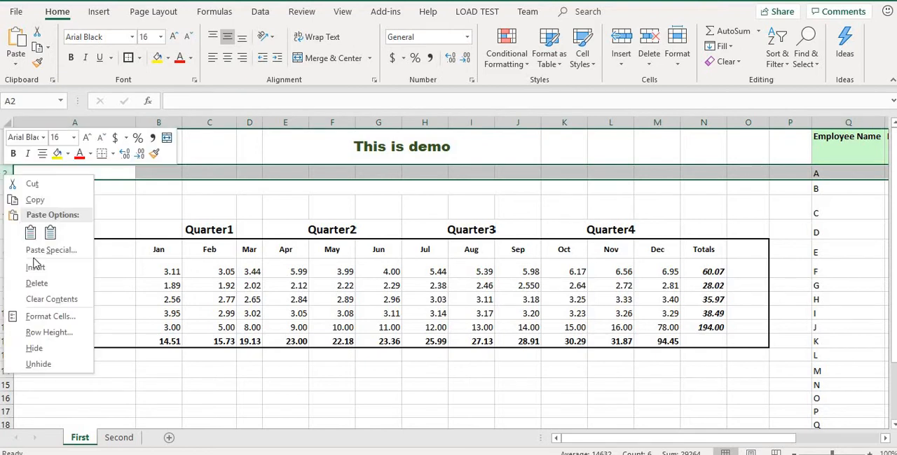
{"action": "left_click", "coordinate": [35, 283]}
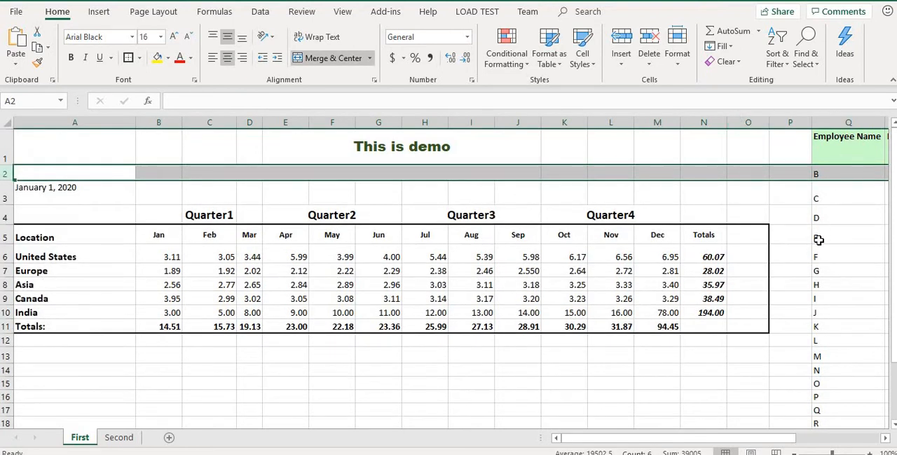
{"action": "key", "text": "ctrl+z"}
{"action": "left_click", "coordinate": [823, 174]}
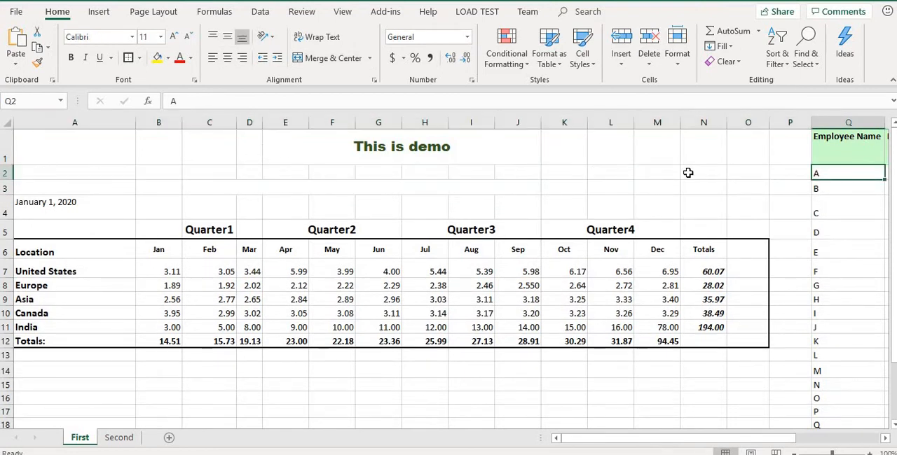
Step: Delete only the blank cells A2:O2 and shift the cells below up, leaving the employee table out of the deletion
{"action": "left_click", "coordinate": [78, 171]}
{"action": "key", "text": "shift+Right"}
{"action": "key", "text": "shift+Right"}
{"action": "key", "text": "shift+Right"}
{"action": "key", "text": "shift+Right"}
{"action": "key", "text": "shift+Right"}
{"action": "key", "text": "shift+Right"}
{"action": "key", "text": "shift+Right"}
{"action": "key", "text": "shift+Right"}
{"action": "key", "text": "shift+Right"}
{"action": "key", "text": "shift+Right"}
{"action": "key", "text": "shift+Right"}
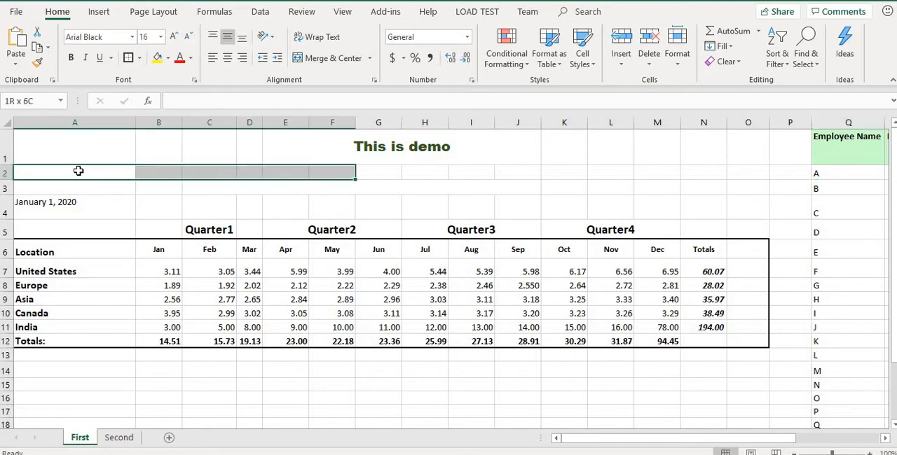
{"action": "key", "text": "shift+Right"}
{"action": "key", "text": "shift+Right"}
{"action": "key", "text": "shift+Right"}
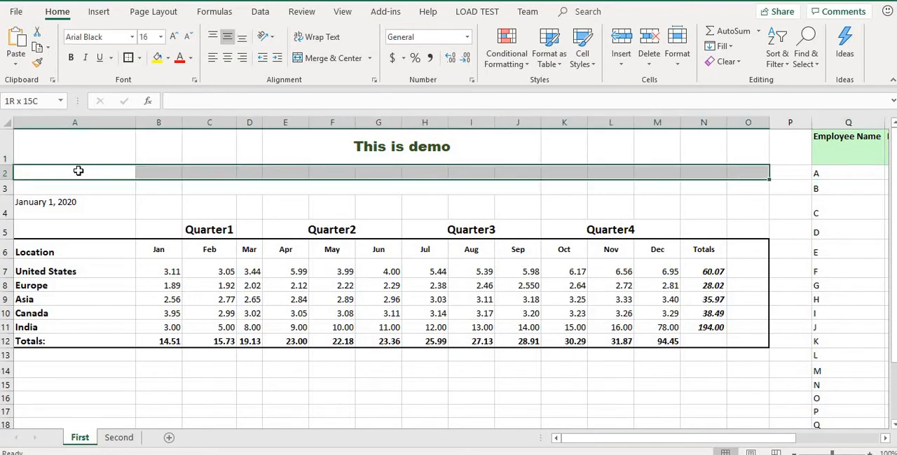
{"action": "right_click", "coordinate": [326, 176]}
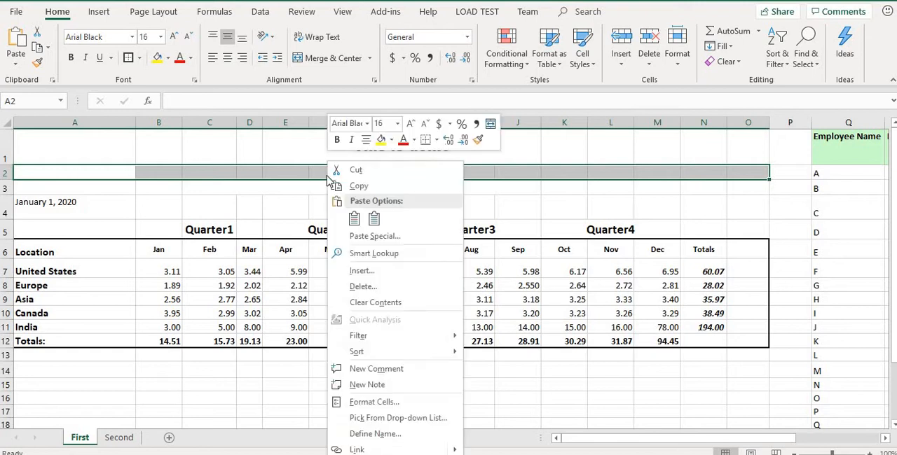
{"action": "left_click", "coordinate": [376, 289]}
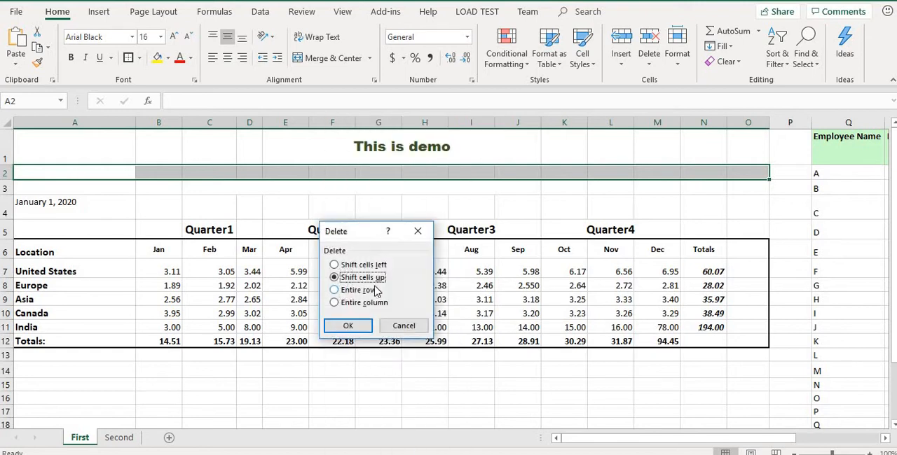
{"action": "left_click", "coordinate": [350, 325]}
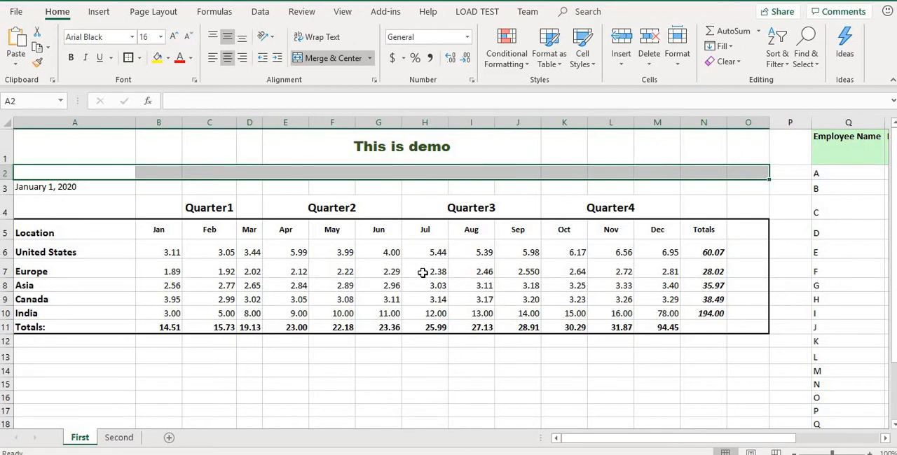
Step: Try deleting the Europe cells A7:O7 with the cells below shifted up, and undo the deletion
{"action": "left_click", "coordinate": [84, 267]}
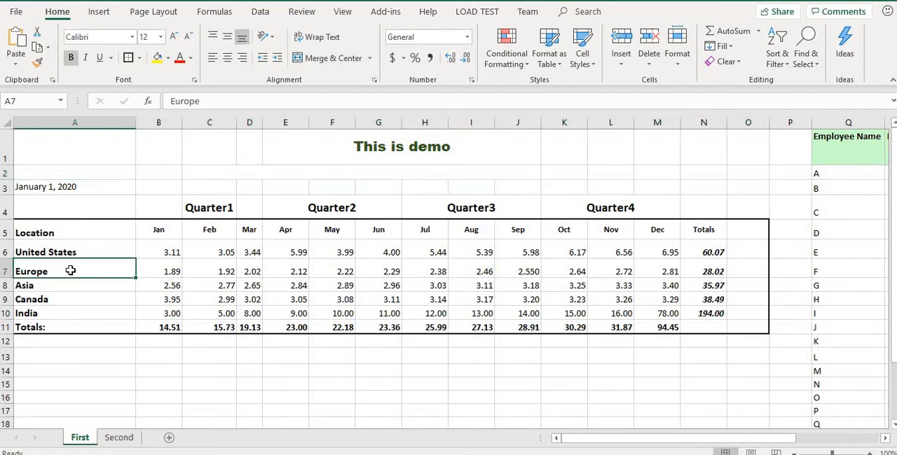
{"action": "left_click", "coordinate": [92, 249]}
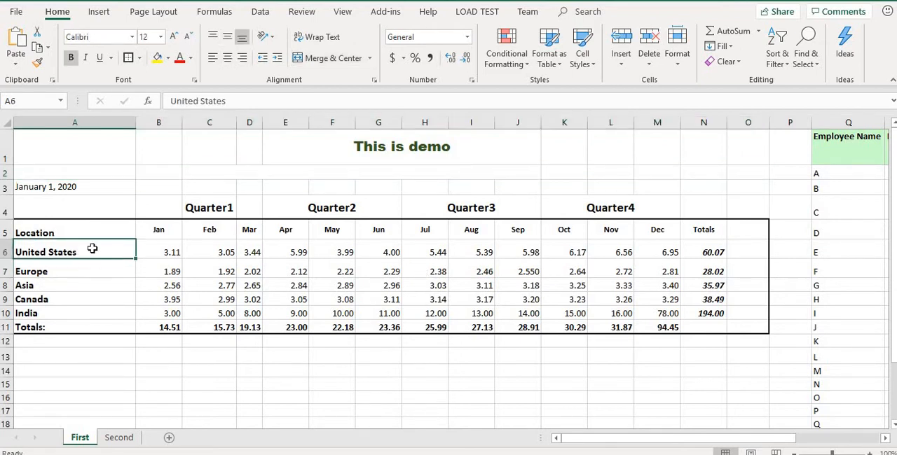
{"action": "left_click", "coordinate": [51, 268]}
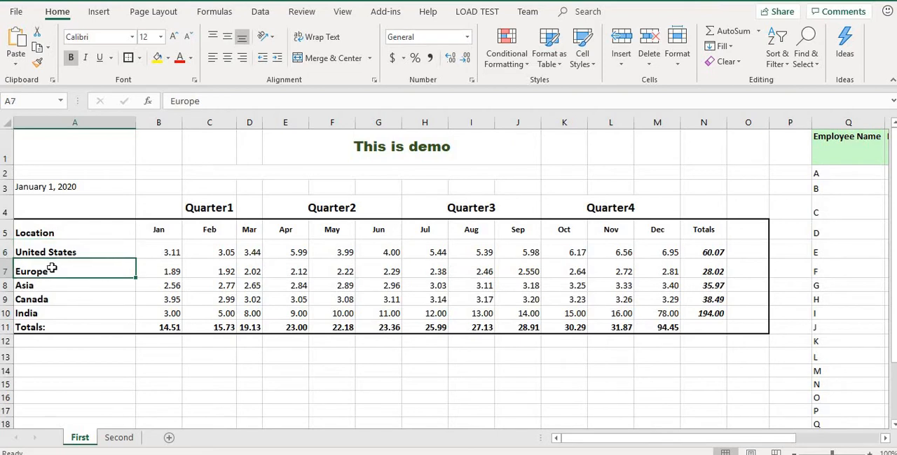
{"action": "key", "text": "shift+Right"}
{"action": "key", "text": "shift+Right"}
{"action": "key", "text": "shift+Right"}
{"action": "key", "text": "shift+Right"}
{"action": "key", "text": "shift+Right"}
{"action": "key", "text": "shift+Right"}
{"action": "key", "text": "shift+Right"}
{"action": "key", "text": "shift+Right"}
{"action": "key", "text": "shift+Right"}
{"action": "key", "text": "shift+Right"}
{"action": "key", "text": "shift+Right"}
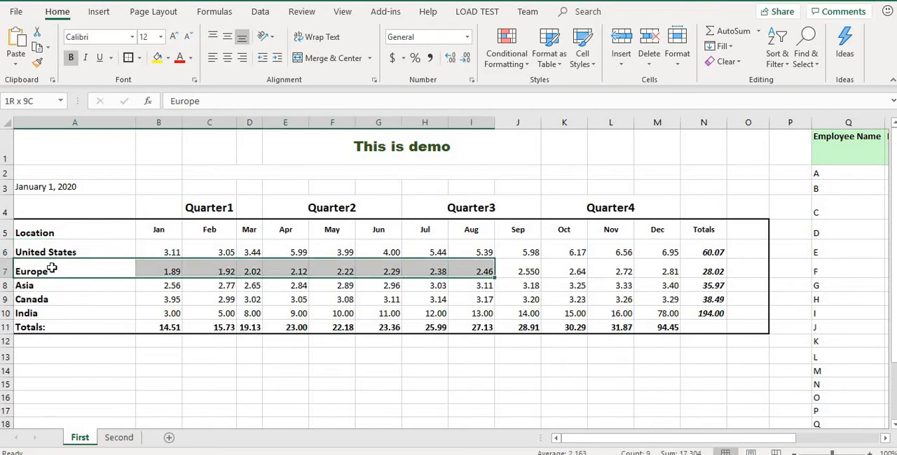
{"action": "key", "text": "shift+Right"}
{"action": "key", "text": "shift+Right"}
{"action": "key", "text": "shift+Right"}
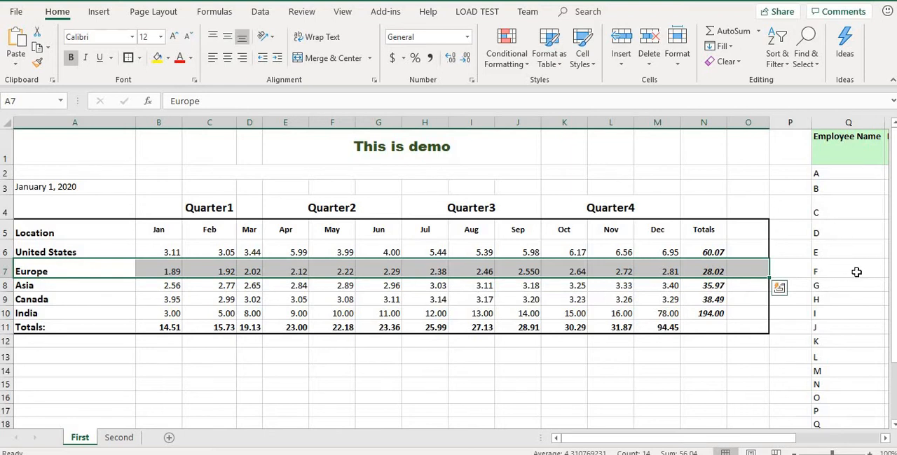
{"action": "right_click", "coordinate": [534, 274]}
{"action": "left_click", "coordinate": [570, 287]}
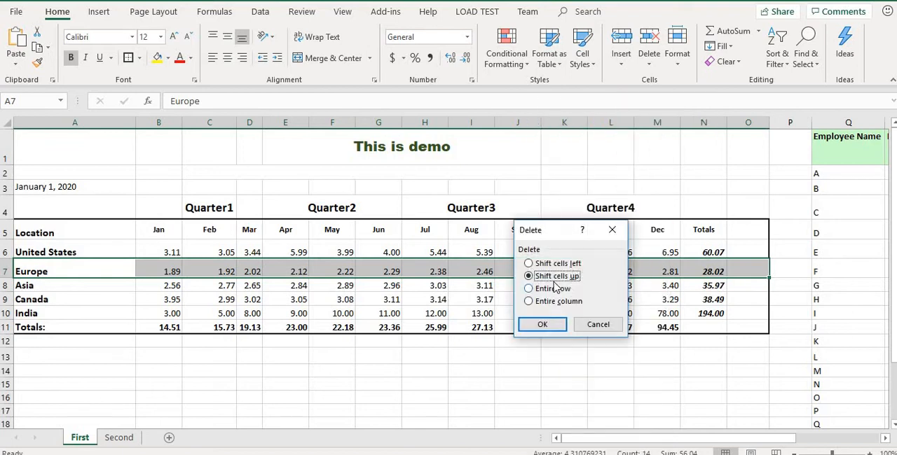
{"action": "left_click", "coordinate": [540, 324]}
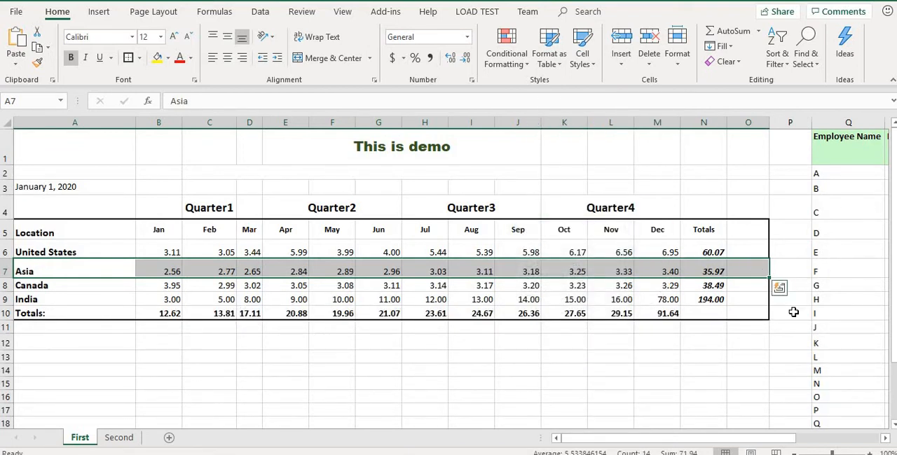
{"action": "key", "text": "ctrl+z"}
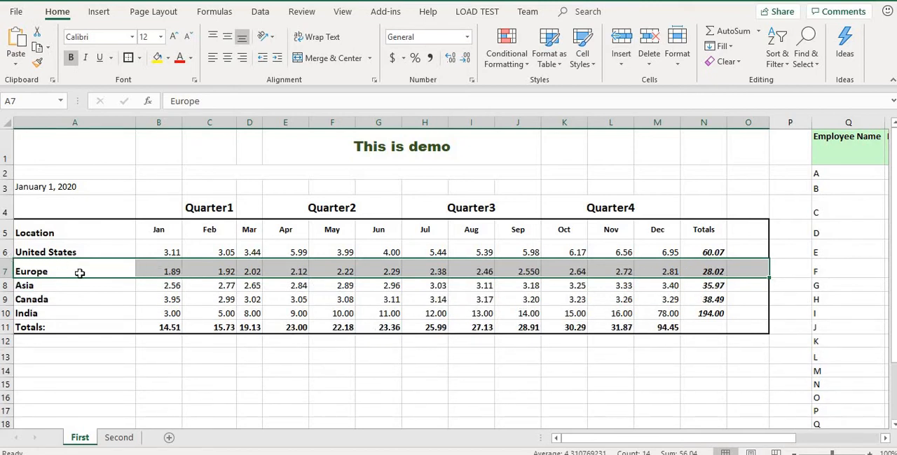
Step: Move the United States cells A6:N6 between the Canada and India rows, shifting the other rows up without overwriting them
{"action": "left_click", "coordinate": [73, 247]}
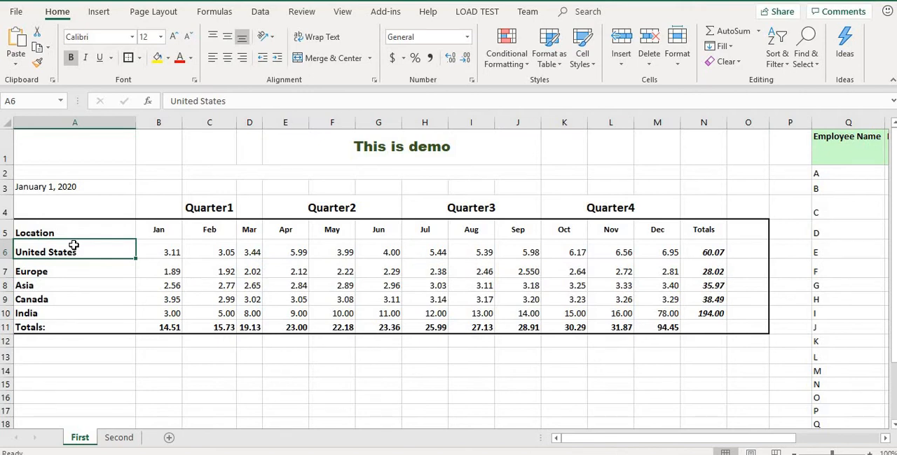
{"action": "key", "text": "shift+Right"}
{"action": "key", "text": "shift+Right"}
{"action": "key", "text": "shift+Right"}
{"action": "key", "text": "shift+Right"}
{"action": "key", "text": "shift+Right"}
{"action": "key", "text": "shift+Right"}
{"action": "key", "text": "shift+Right"}
{"action": "key", "text": "shift+Right"}
{"action": "key", "text": "shift+Right"}
{"action": "key", "text": "shift+Right"}
{"action": "key", "text": "shift+Right"}
{"action": "key", "text": "shift+Right"}
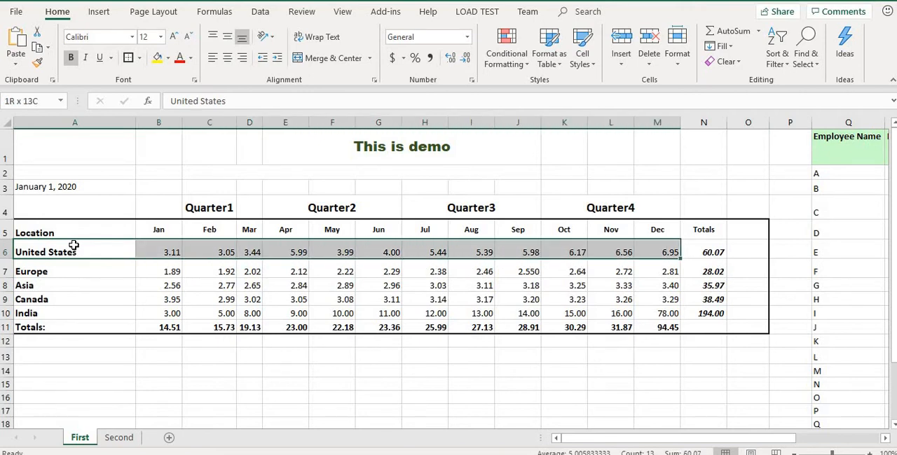
{"action": "key", "text": "shift+Right"}
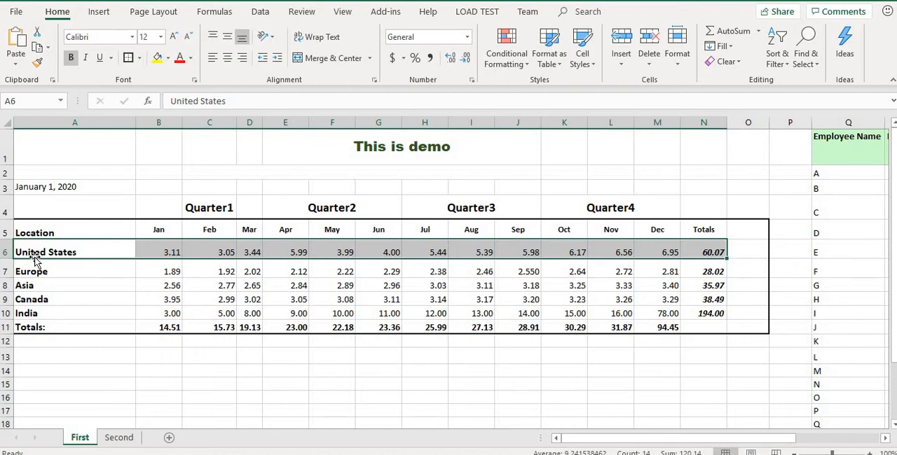
{"action": "left_click_drag", "start_coordinate": [35, 260], "coordinate": [80, 300]}
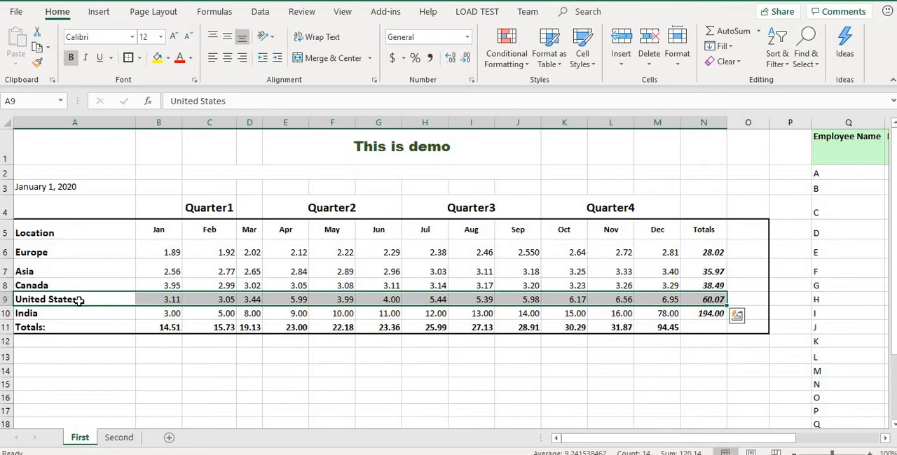
{"action": "left_click", "coordinate": [147, 269]}
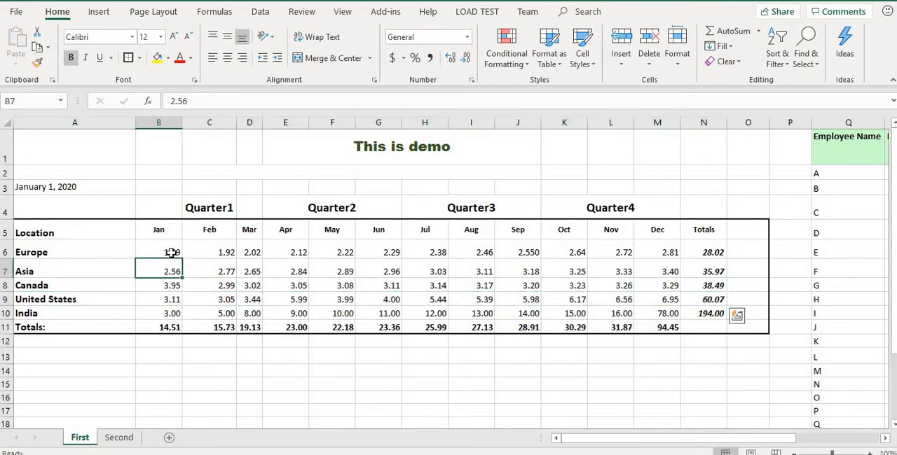
{"action": "left_click", "coordinate": [162, 329]}
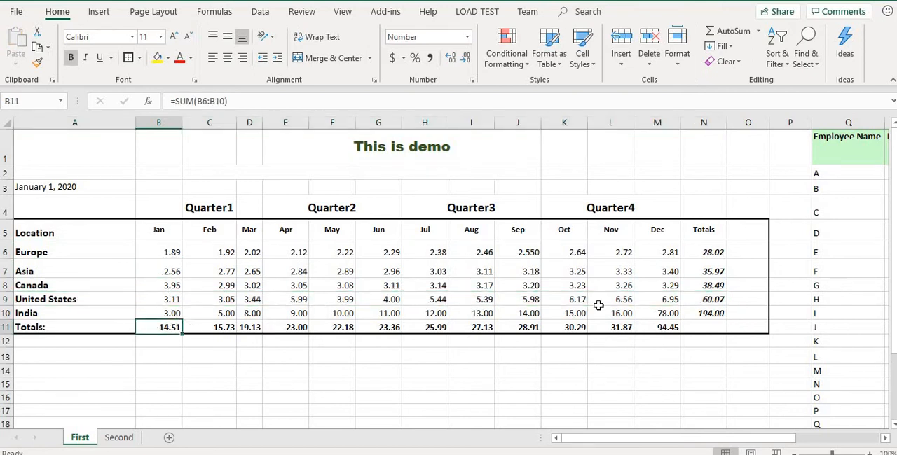
{"action": "left_click", "coordinate": [426, 273]}
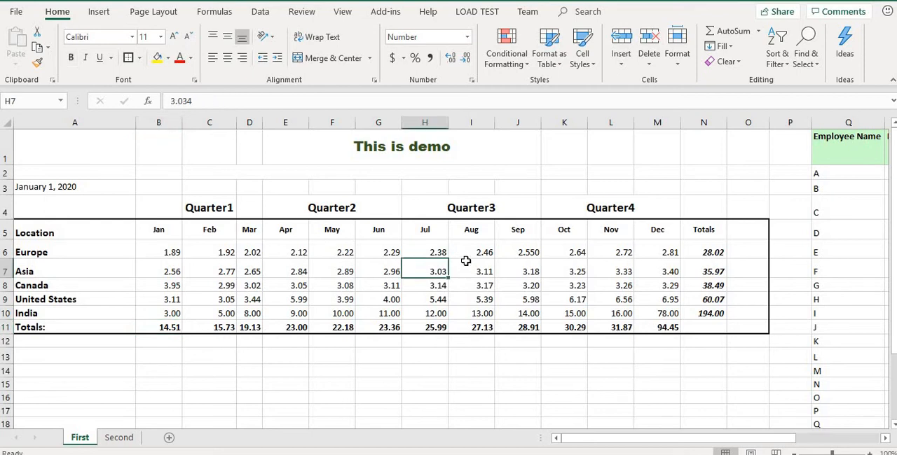
{"action": "left_click", "coordinate": [351, 256]}
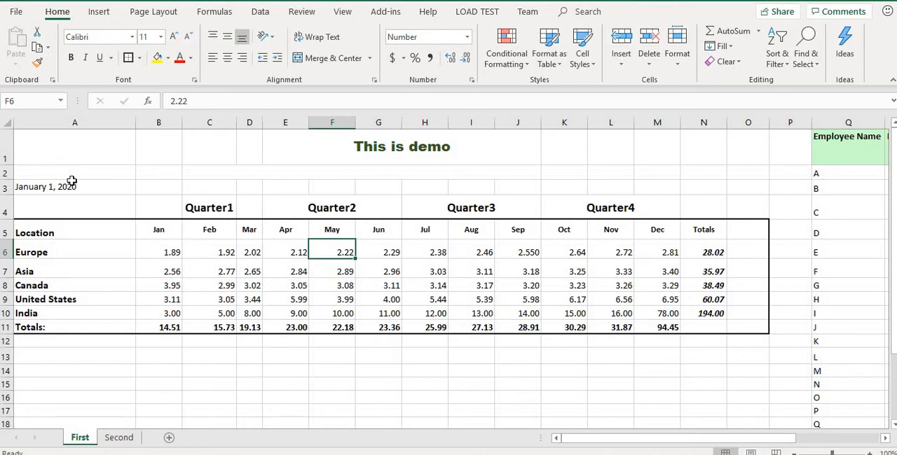
Step: Hide column A, which holds the location names
{"action": "left_click", "coordinate": [76, 122]}
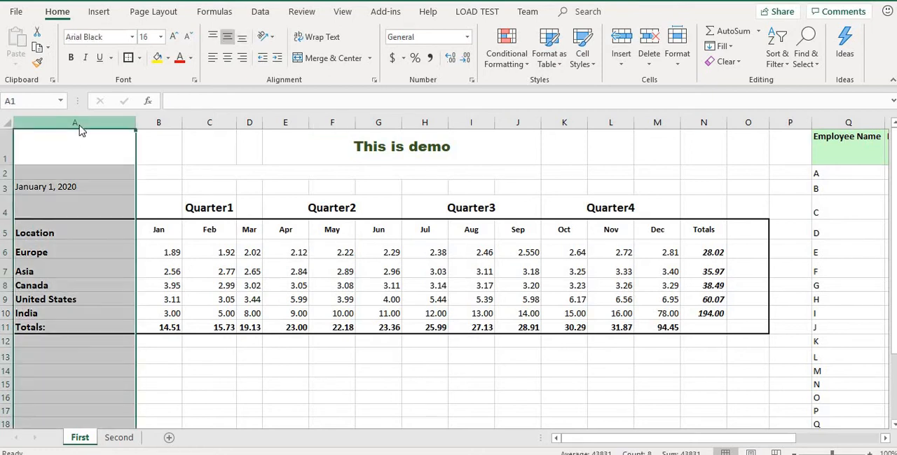
{"action": "right_click", "coordinate": [80, 125]}
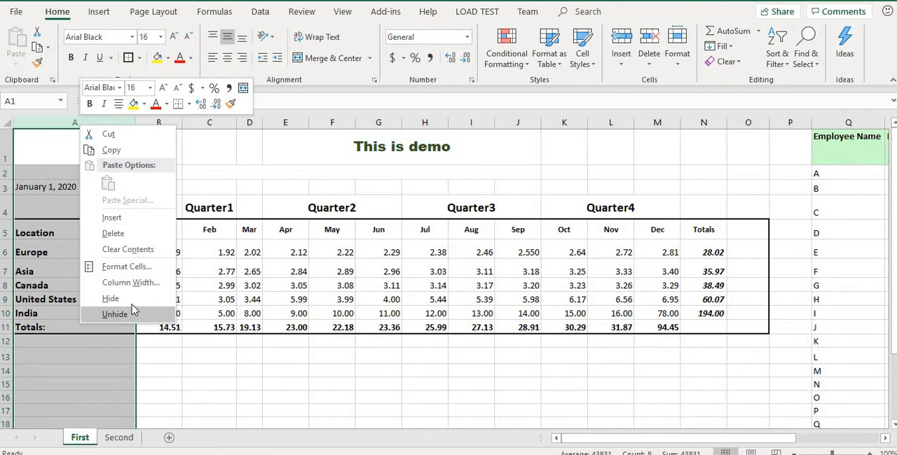
{"action": "left_click", "coordinate": [155, 295]}
{"action": "left_click", "coordinate": [88, 355]}
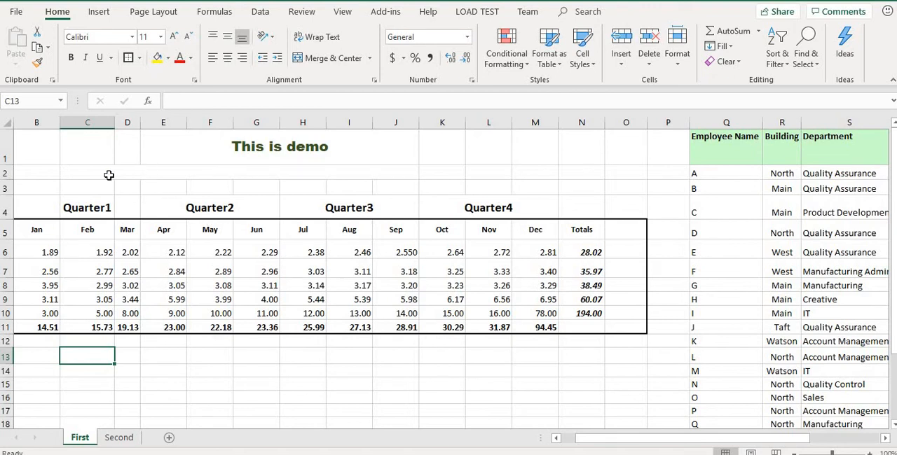
Step: Select the whole sheet and unhide its columns to bring back column A
{"action": "left_click", "coordinate": [7, 124]}
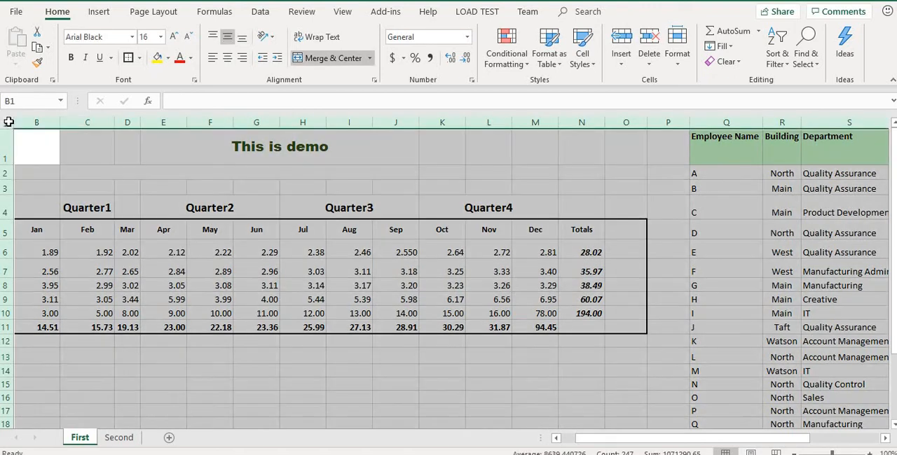
{"action": "right_click", "coordinate": [42, 119]}
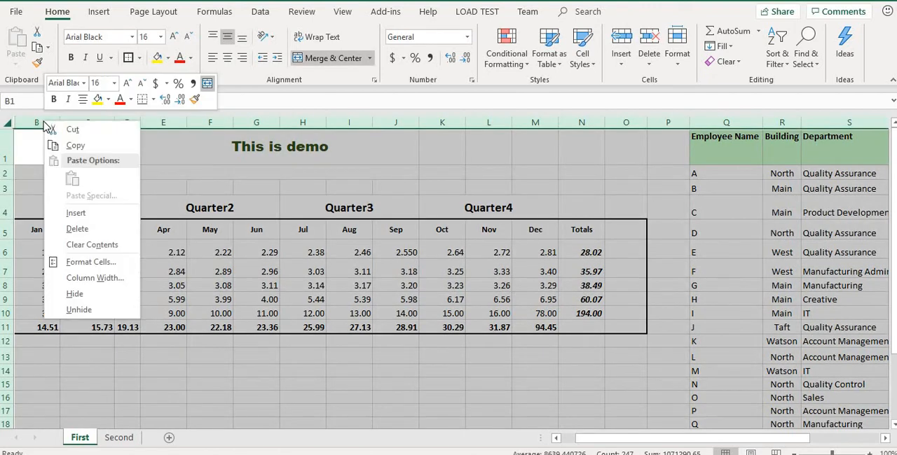
{"action": "left_click", "coordinate": [83, 308]}
{"action": "left_click", "coordinate": [298, 161]}
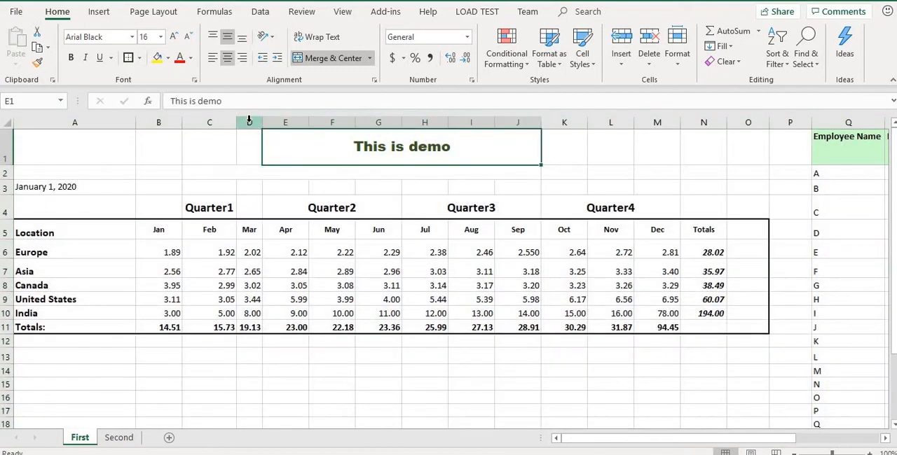
Step: Hide the March column D and unhide it again at the boundary between columns C and E
{"action": "left_click", "coordinate": [249, 121]}
{"action": "right_click", "coordinate": [251, 125]}
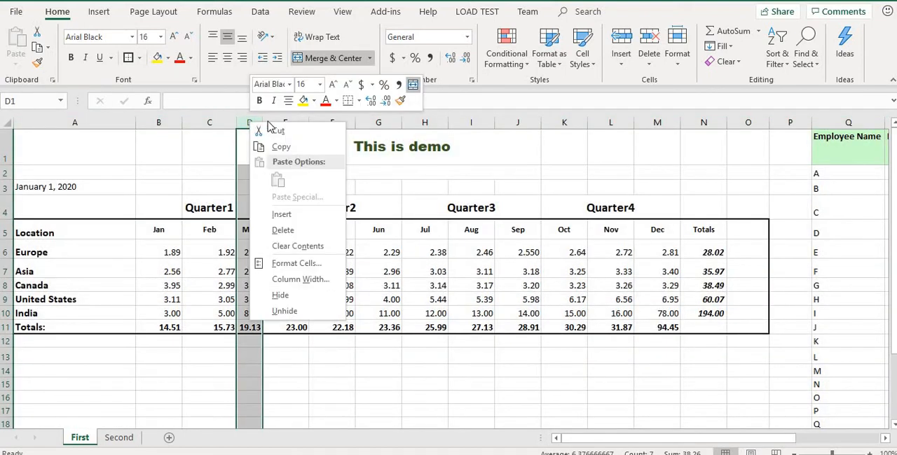
{"action": "left_click", "coordinate": [313, 298]}
{"action": "left_click", "coordinate": [287, 198]}
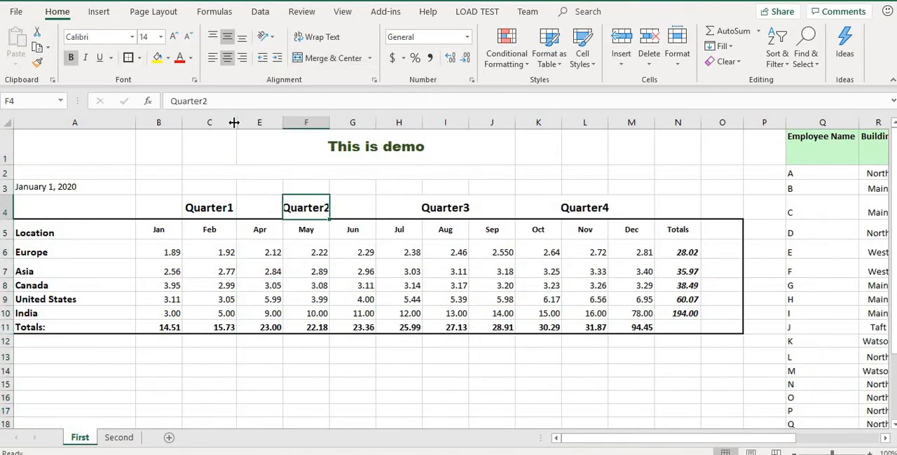
{"action": "double_click", "coordinate": [237, 122]}
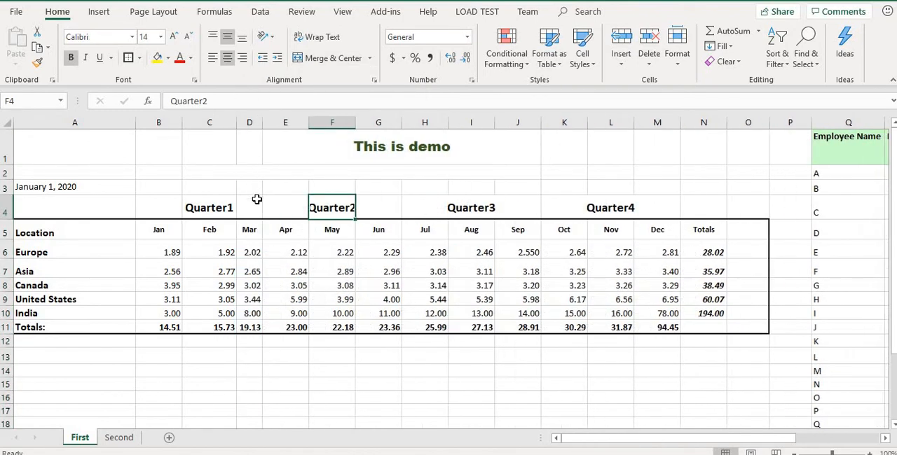
{"action": "left_click", "coordinate": [291, 158]}
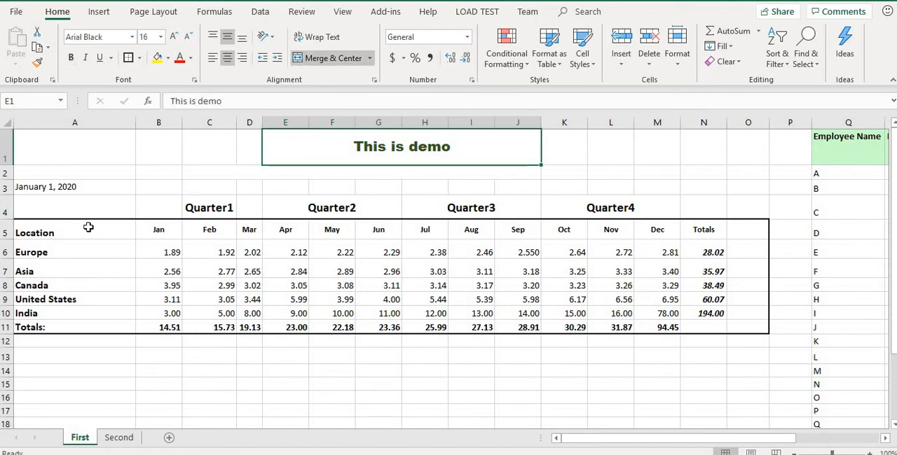
Step: Insert an entire blank row above Asia, check how it affects the employee table, and delete that row again
{"action": "left_click", "coordinate": [8, 271]}
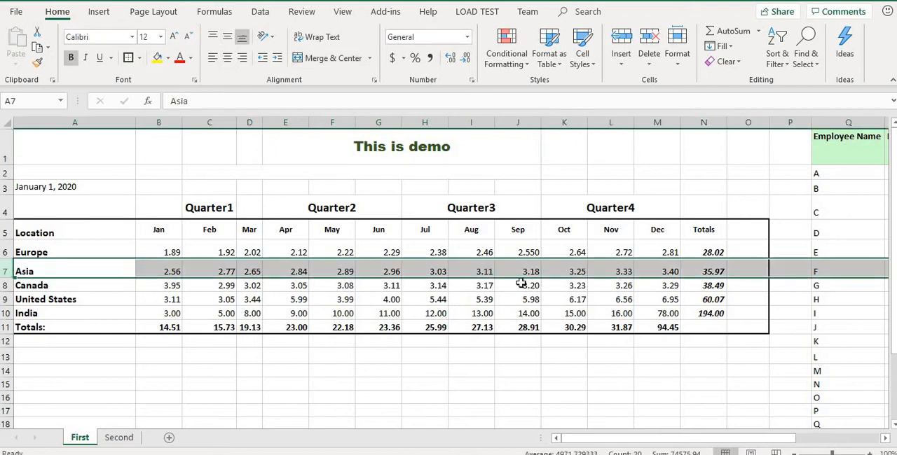
{"action": "right_click", "coordinate": [8, 271]}
{"action": "left_click", "coordinate": [39, 163]}
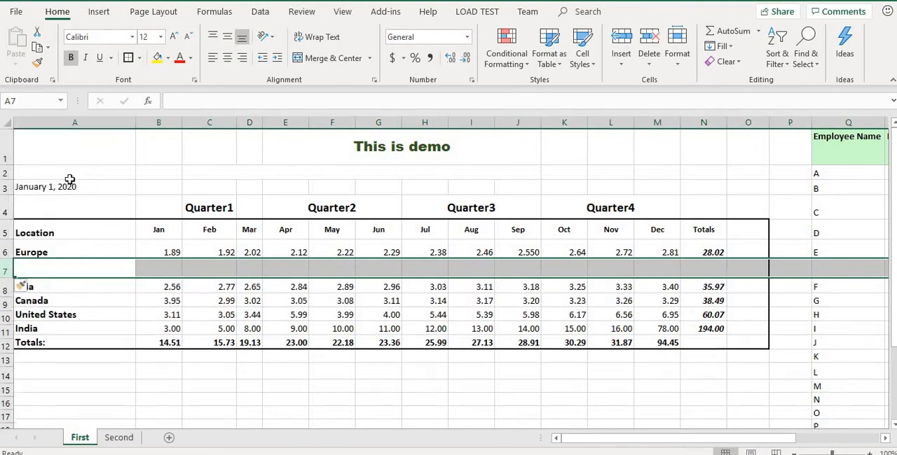
{"action": "left_click_drag", "start_coordinate": [689, 438], "coordinate": [718, 436]}
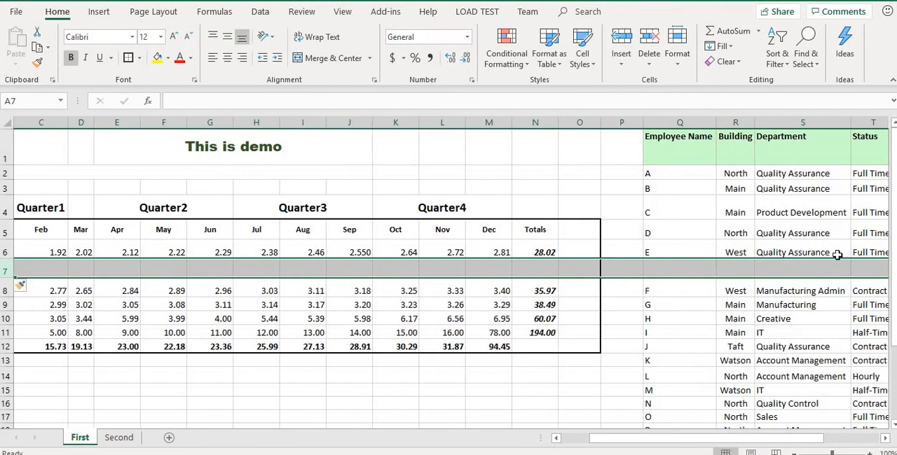
{"action": "left_click_drag", "start_coordinate": [620, 444], "coordinate": [592, 438]}
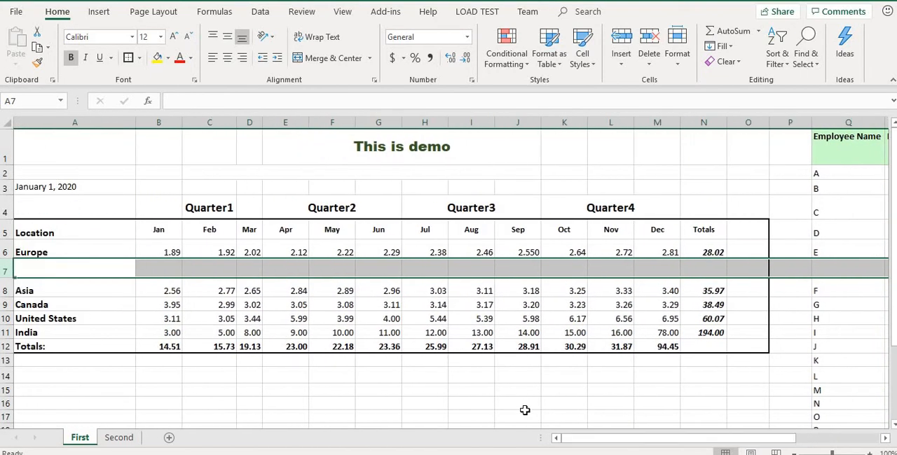
{"action": "key", "text": "ctrl+minus"}
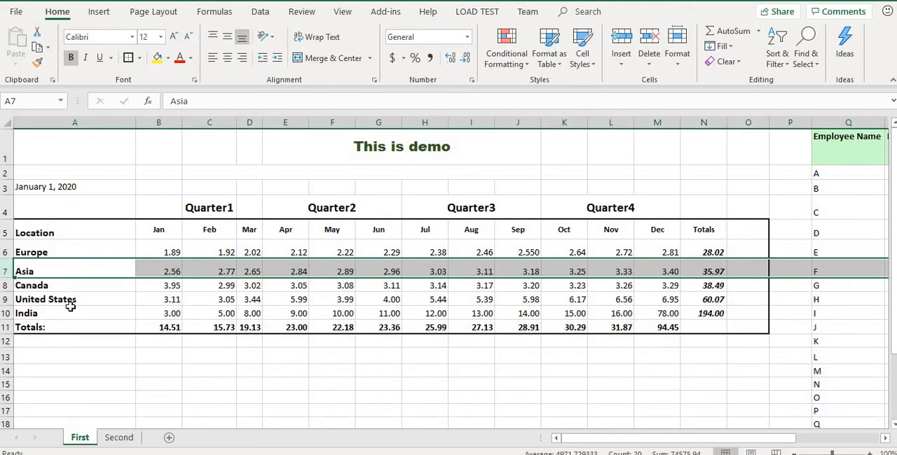
Step: Insert blank cells only across A7:O7 above the Asia data, shifting the existing cells down
{"action": "left_click", "coordinate": [70, 274]}
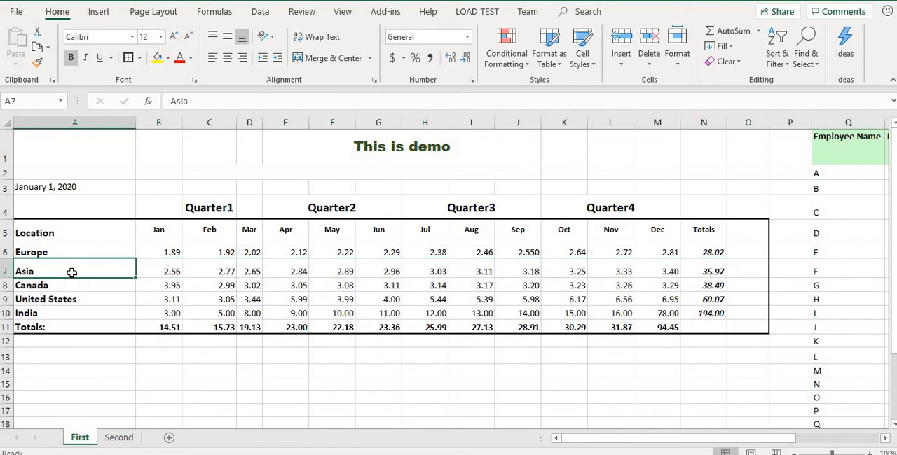
{"action": "key", "text": "shift+Right"}
{"action": "key", "text": "shift+Right"}
{"action": "key", "text": "shift+Right"}
{"action": "key", "text": "shift+Right"}
{"action": "key", "text": "shift+Right"}
{"action": "key", "text": "shift+Right"}
{"action": "key", "text": "shift+Right"}
{"action": "key", "text": "shift+Right"}
{"action": "key", "text": "shift+Right"}
{"action": "key", "text": "shift+Right"}
{"action": "key", "text": "shift+Right"}
{"action": "key", "text": "shift+Right"}
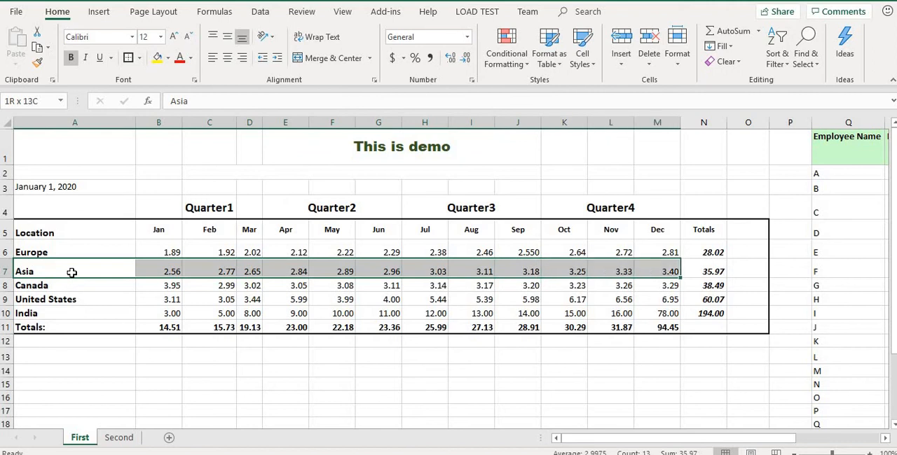
{"action": "key", "text": "shift+Right"}
{"action": "key", "text": "shift+Right"}
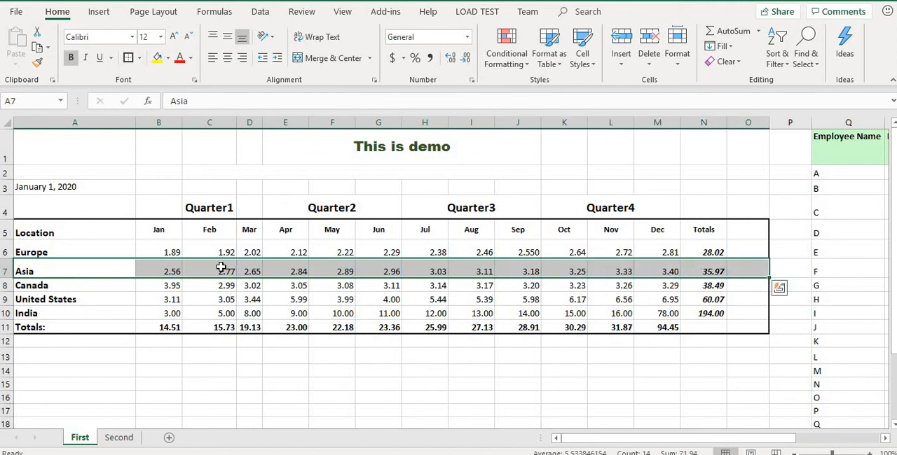
{"action": "right_click", "coordinate": [221, 268]}
{"action": "left_click", "coordinate": [275, 269]}
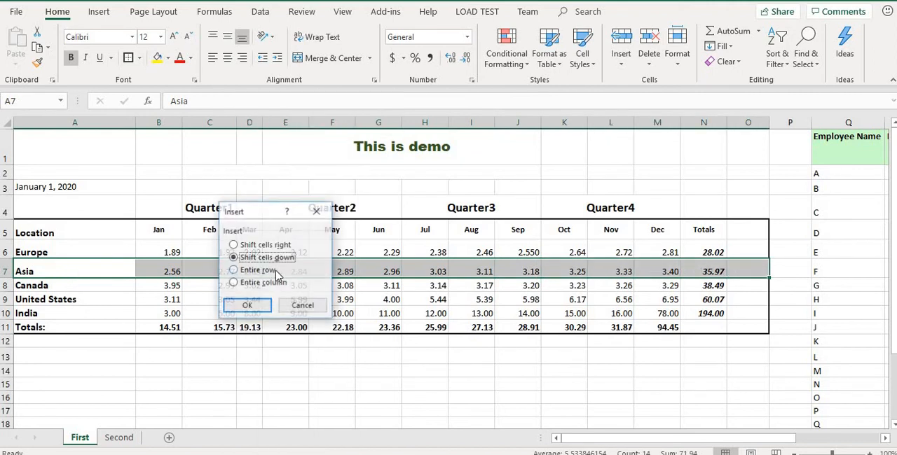
{"action": "left_click", "coordinate": [248, 305]}
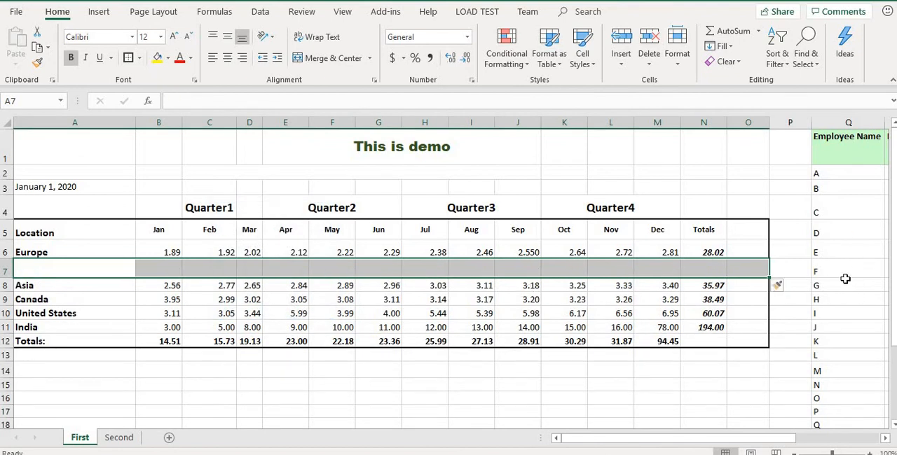
Step: Enter UK as the location name in cell A7
{"action": "double_click", "coordinate": [68, 271]}
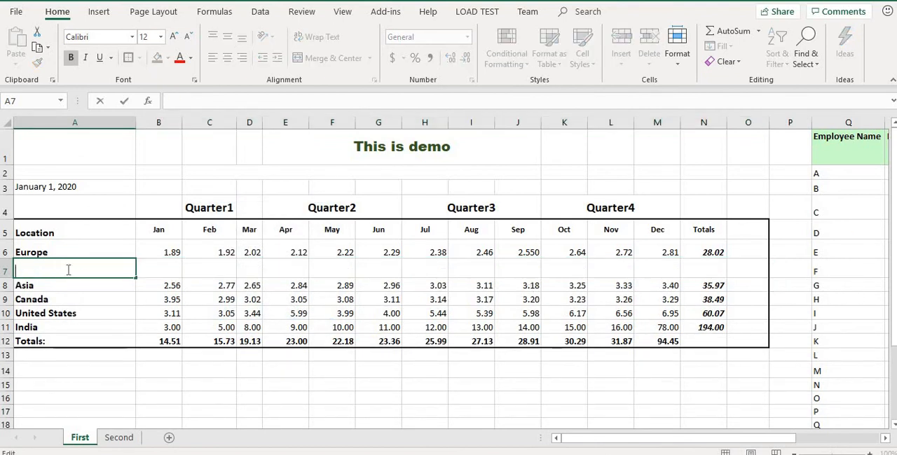
{"action": "type", "text": "UK"}
{"action": "left_click", "coordinate": [167, 270]}
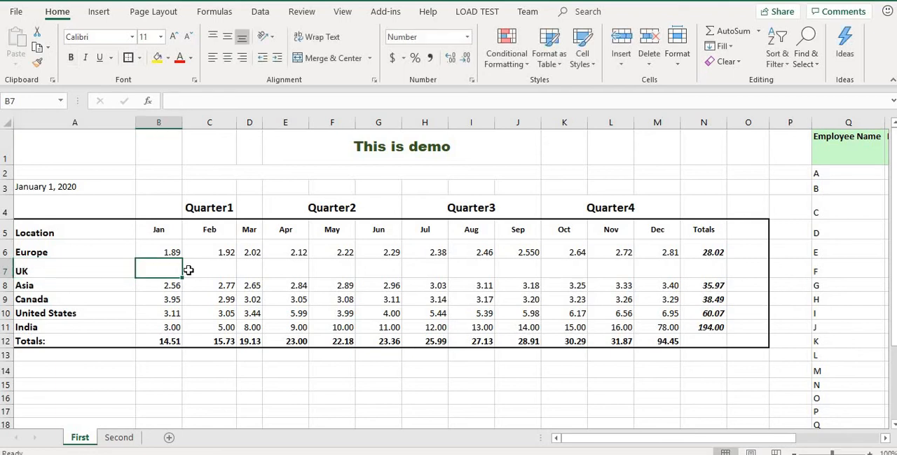
Step: Undo the UK entry and the insertion of blank cells above Asia
{"action": "left_click", "coordinate": [276, 272]}
{"action": "key", "text": "ctrl+z"}
{"action": "key", "text": "ctrl+z"}
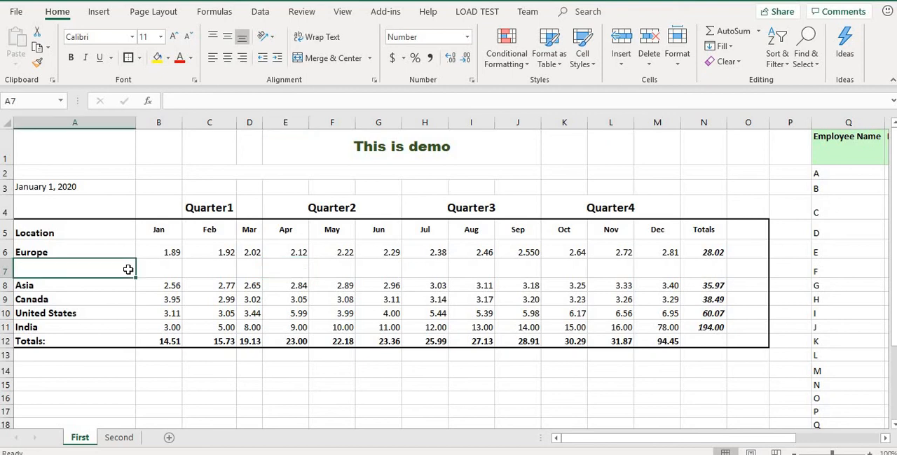
{"action": "left_click", "coordinate": [595, 225]}
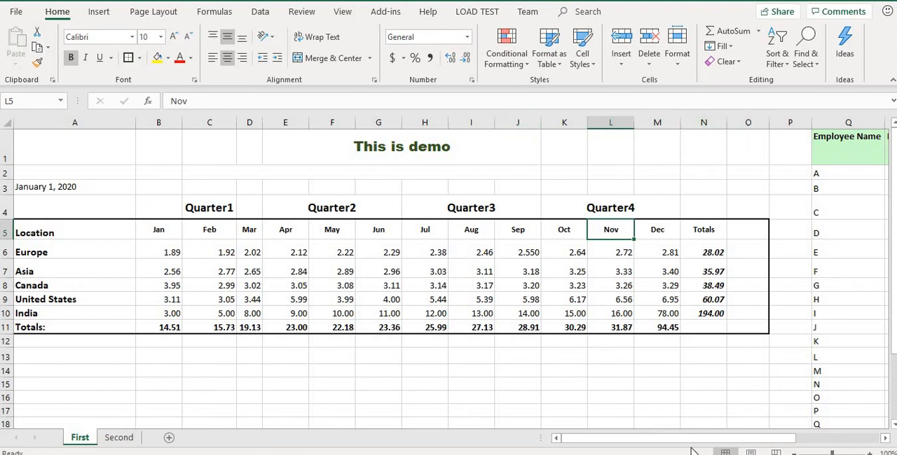
Step: Insert a blank column before the employee table's Status column T, and undo the insertion
{"action": "left_click_drag", "start_coordinate": [694, 438], "coordinate": [764, 439]}
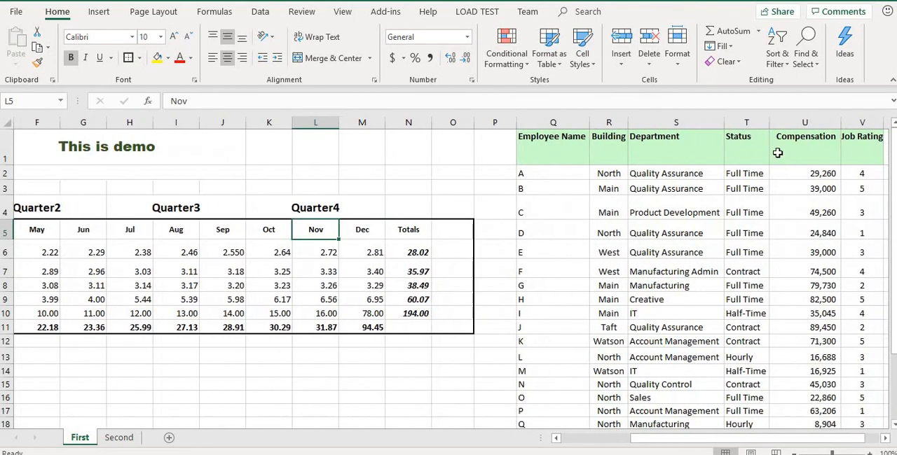
{"action": "right_click", "coordinate": [754, 120]}
{"action": "left_click", "coordinate": [808, 214]}
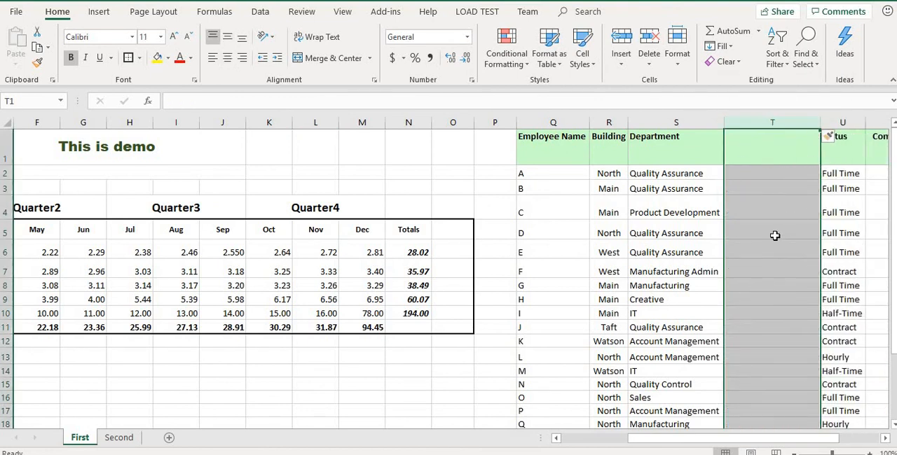
{"action": "key", "text": "ctrl+z"}
Step: Move the Building column R between the Status and Compensation columns, shifting Department and Status over without overwriting them
{"action": "left_click_drag", "start_coordinate": [729, 438], "coordinate": [782, 440]}
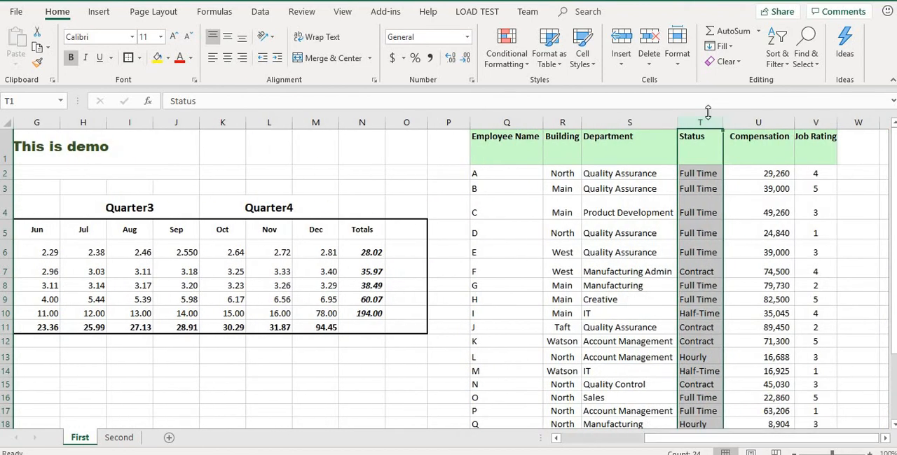
{"action": "left_click", "coordinate": [595, 140]}
{"action": "left_click", "coordinate": [561, 140]}
{"action": "key", "text": "ctrl+shift+Down"}
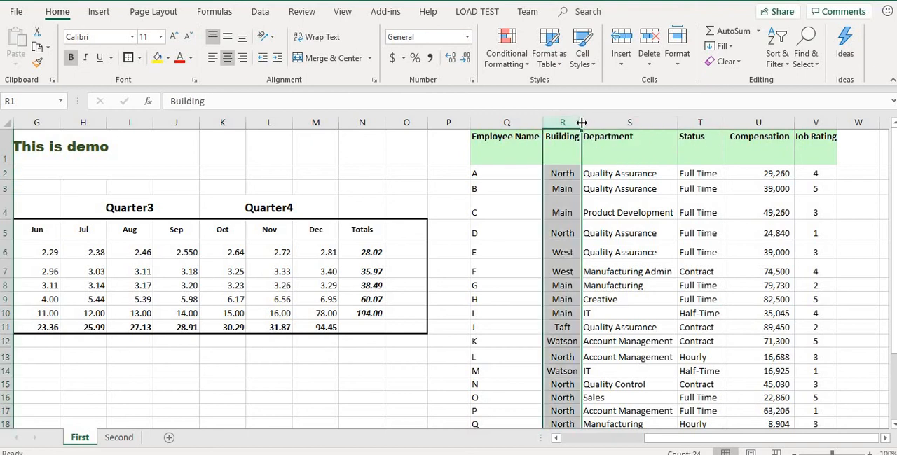
{"action": "left_click_drag", "start_coordinate": [597, 122], "coordinate": [668, 122]}
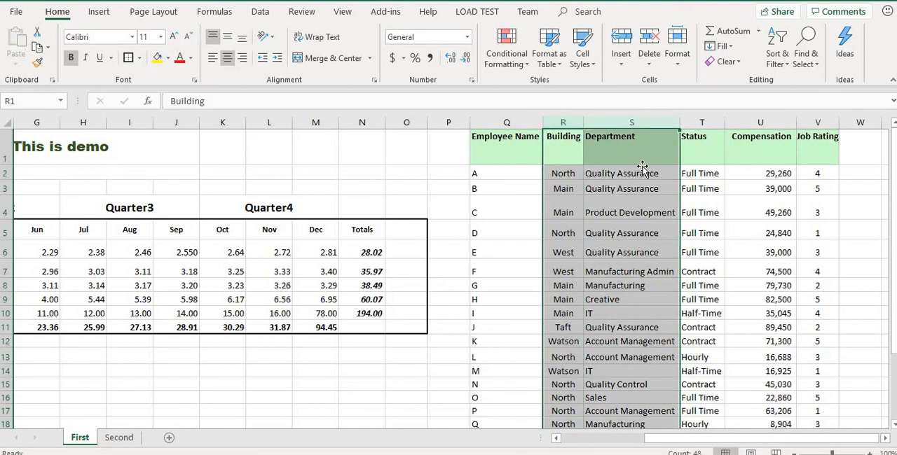
{"action": "left_click", "coordinate": [642, 162]}
{"action": "left_click", "coordinate": [569, 123]}
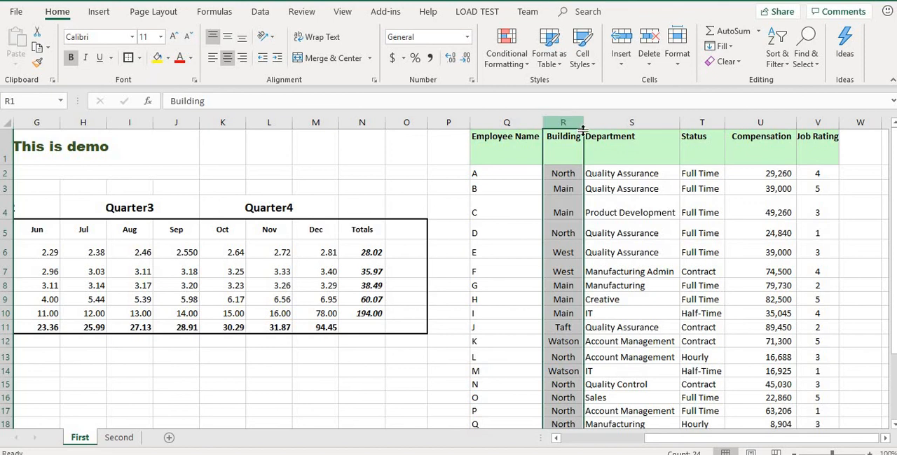
{"action": "left_click_drag", "start_coordinate": [583, 144], "coordinate": [723, 145]}
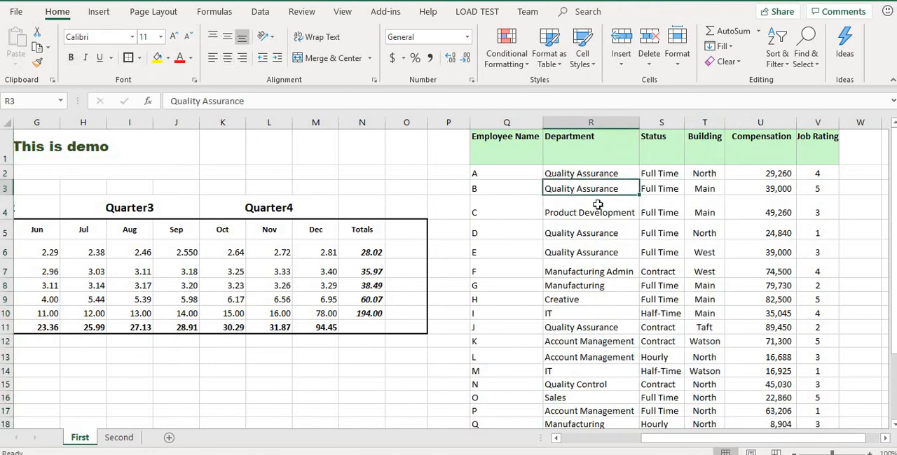
{"action": "left_click", "coordinate": [572, 211]}
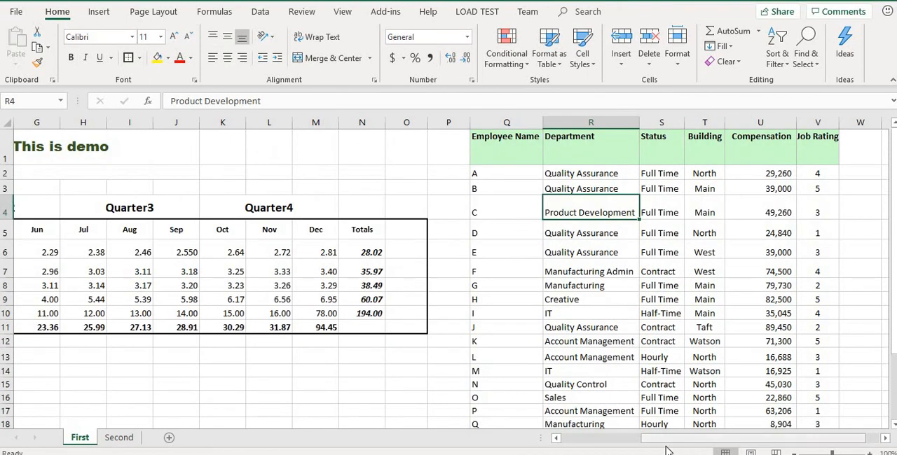
{"action": "left_click_drag", "start_coordinate": [648, 438], "coordinate": [567, 438]}
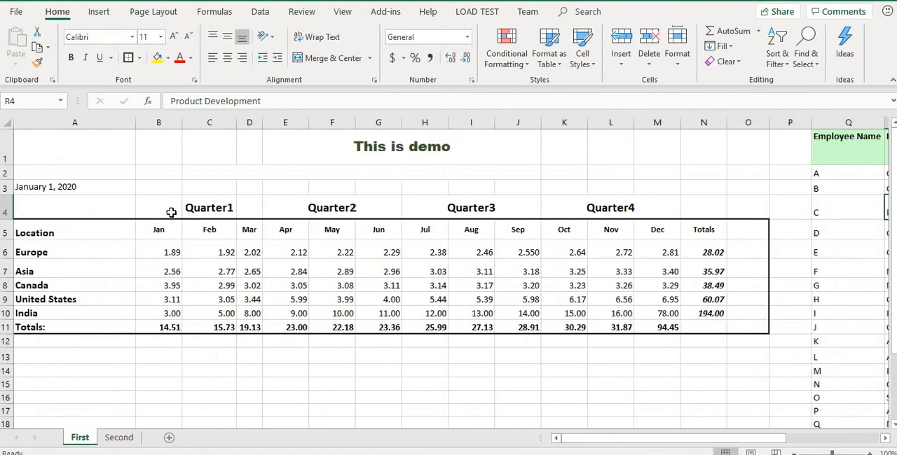